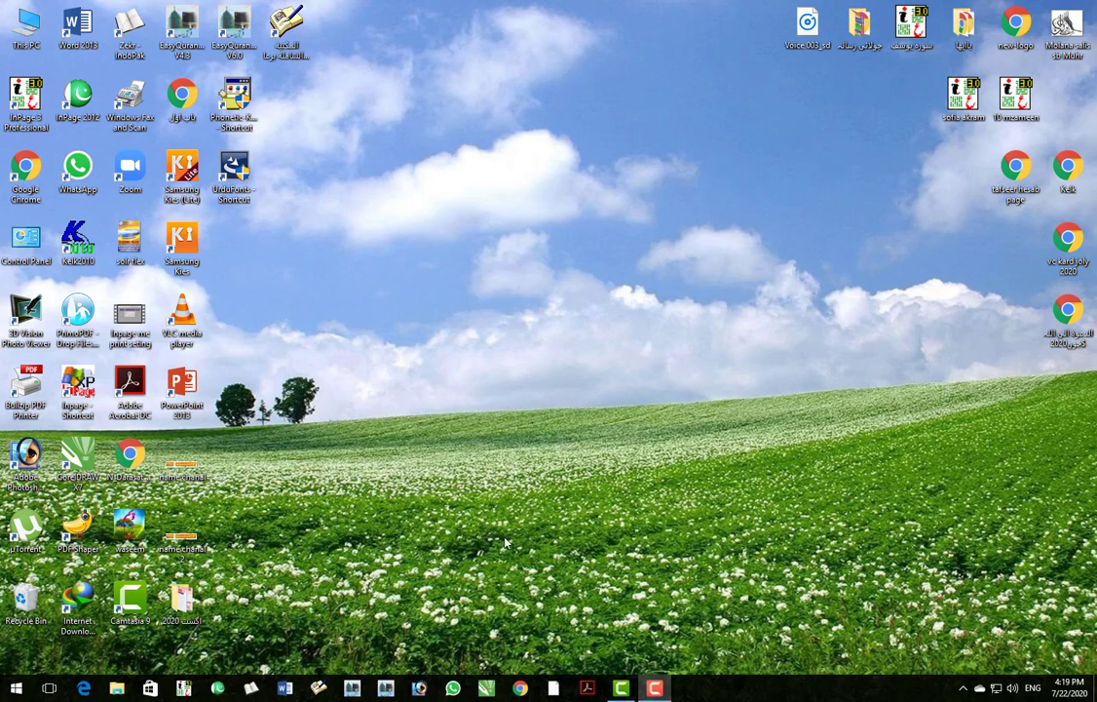
Switch to Chrome and load the urdu.ca website.
left_click(521, 689)
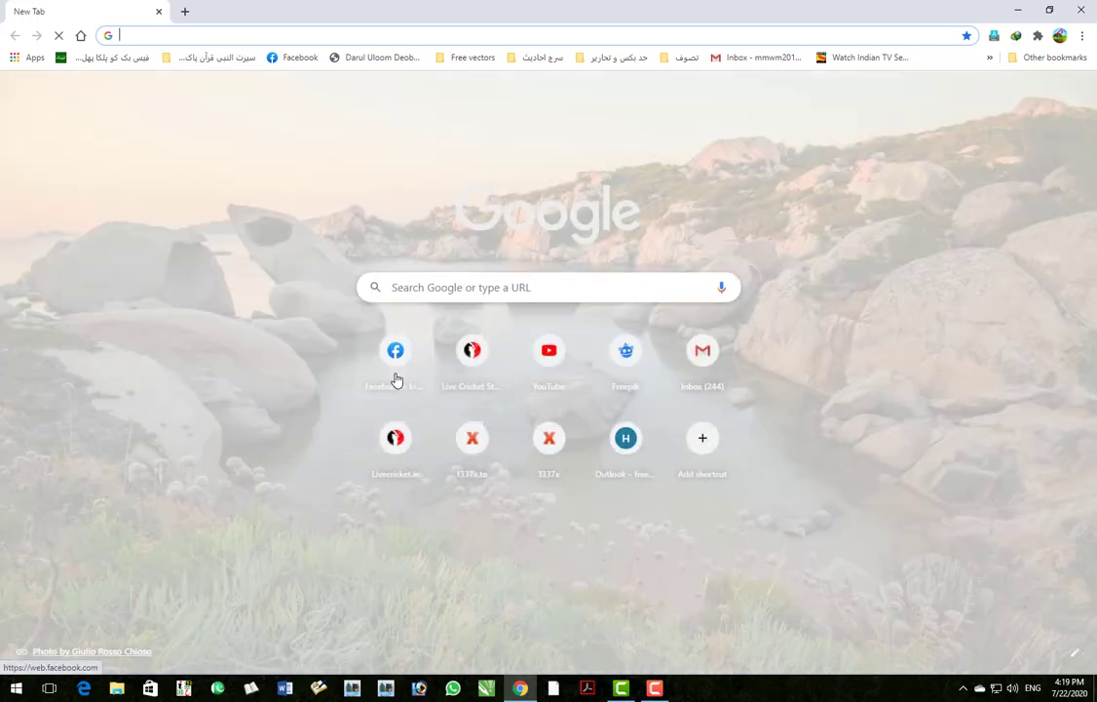
left_click(145, 37)
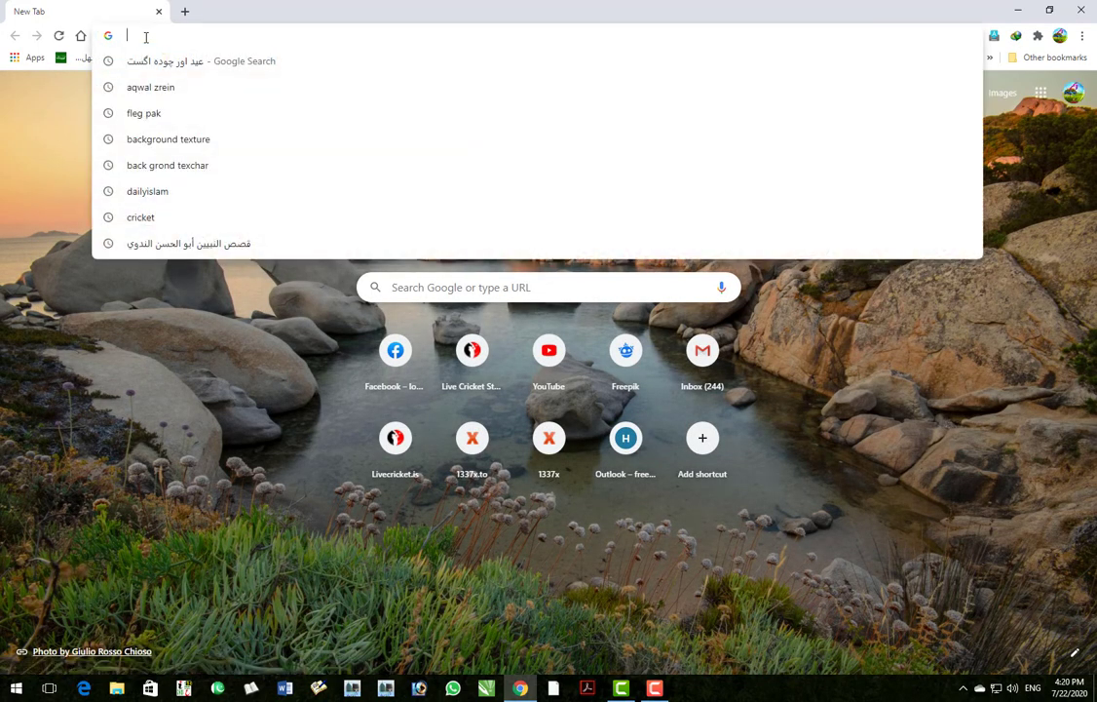
type("urd")
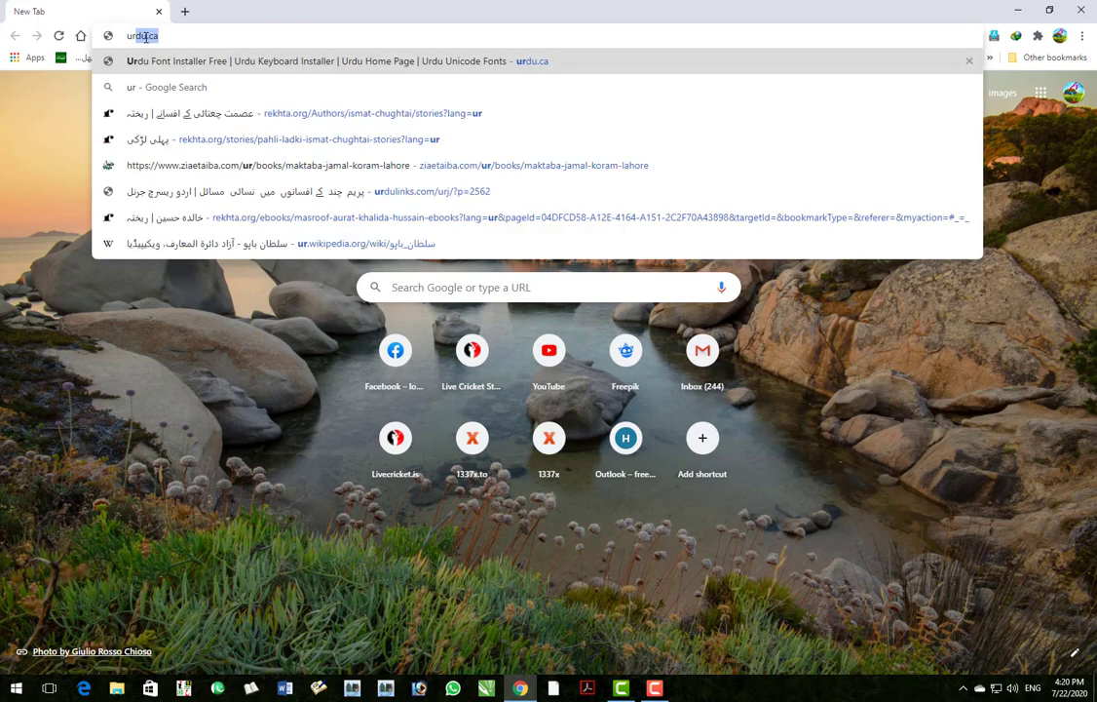
type("u.c")
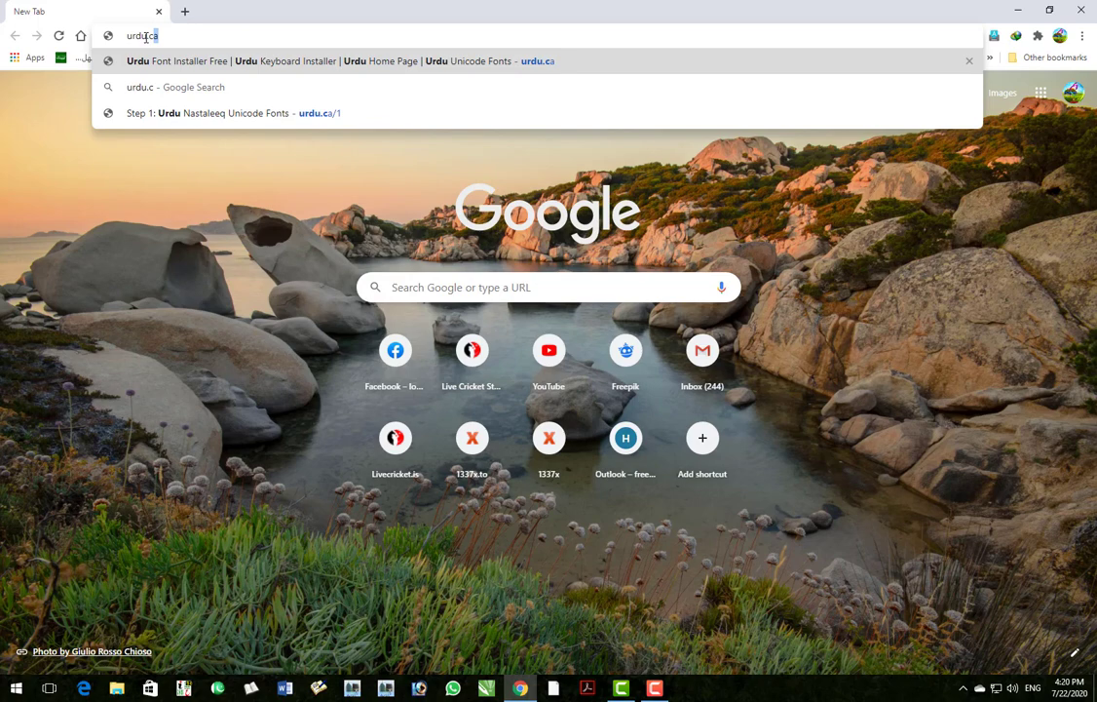
key("Return")
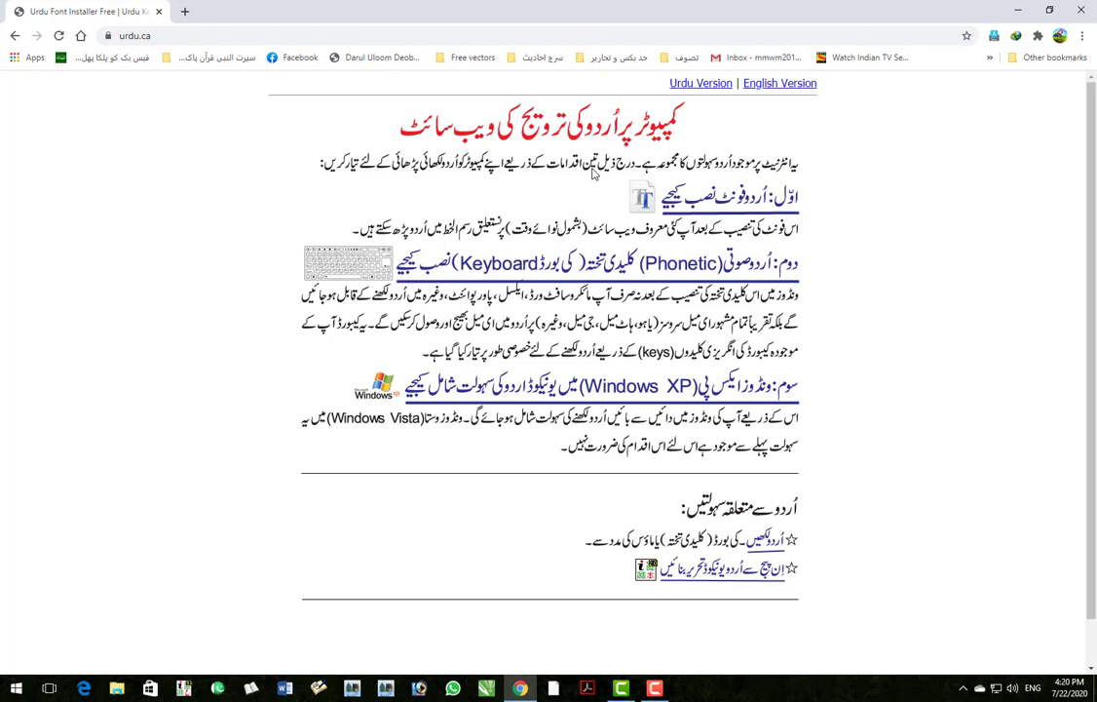
Try to download the Jameel Noori Nastaleeq Urdu Fonts Installer from the site's first step and dismiss the download manager's message.
left_click(738, 200)
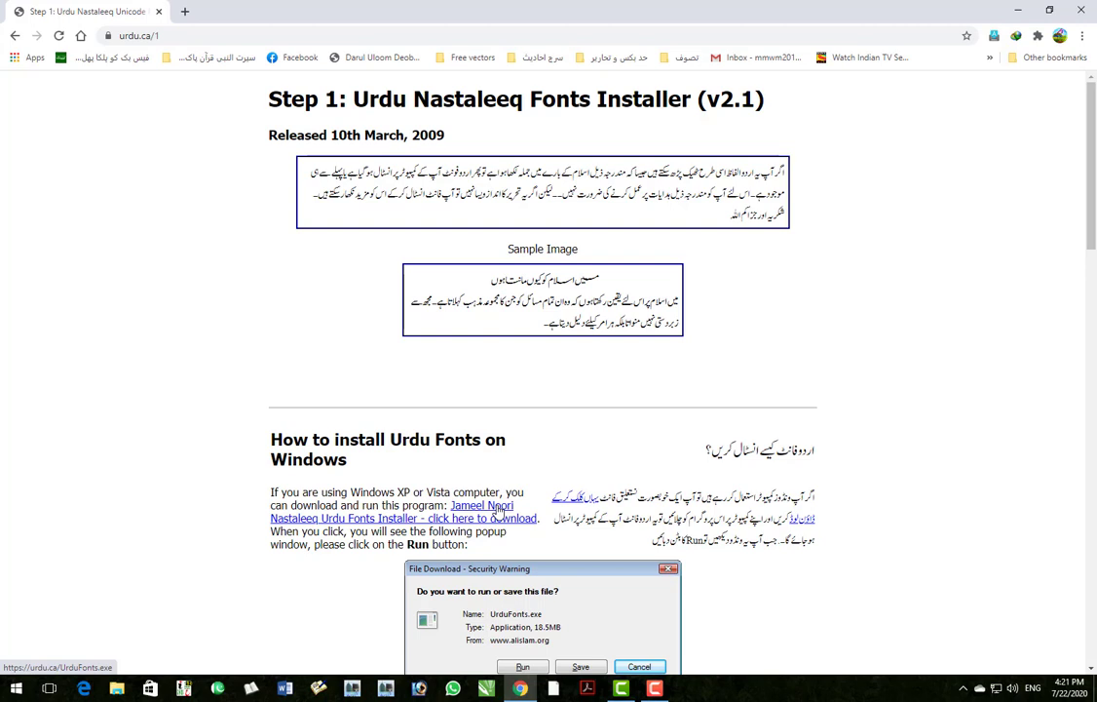
left_click(498, 510)
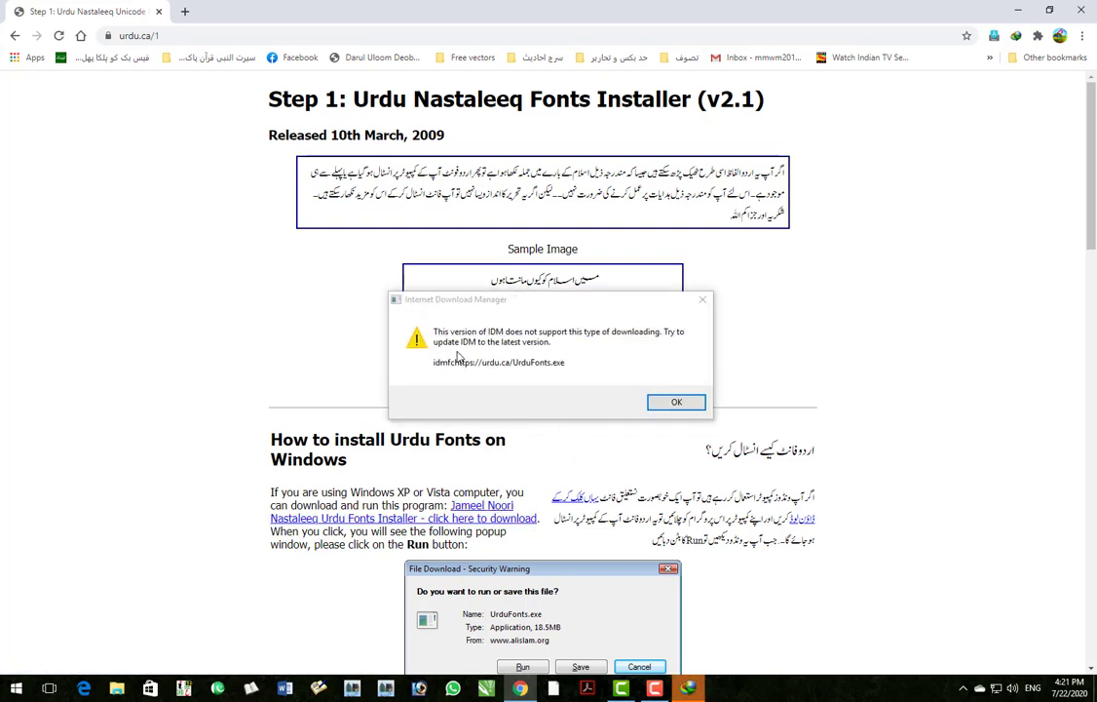
left_click(674, 403)
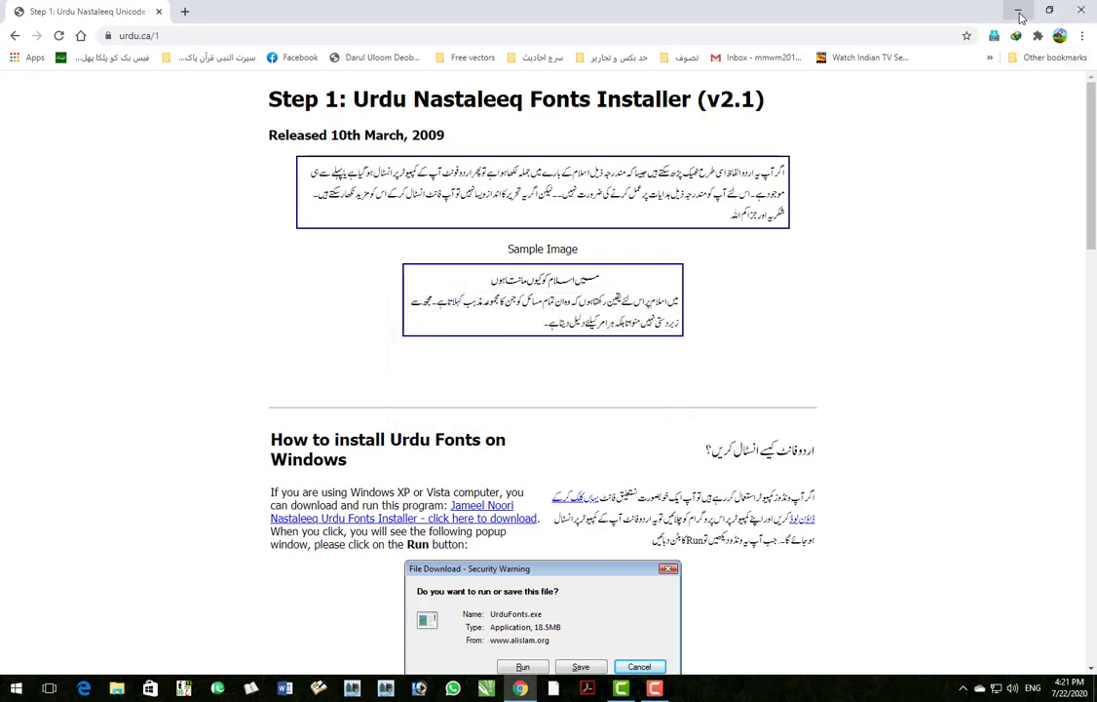
Run the UrduFonts installer from the desktop, keep the Modify option and finish the wizard.
left_click(1019, 17)
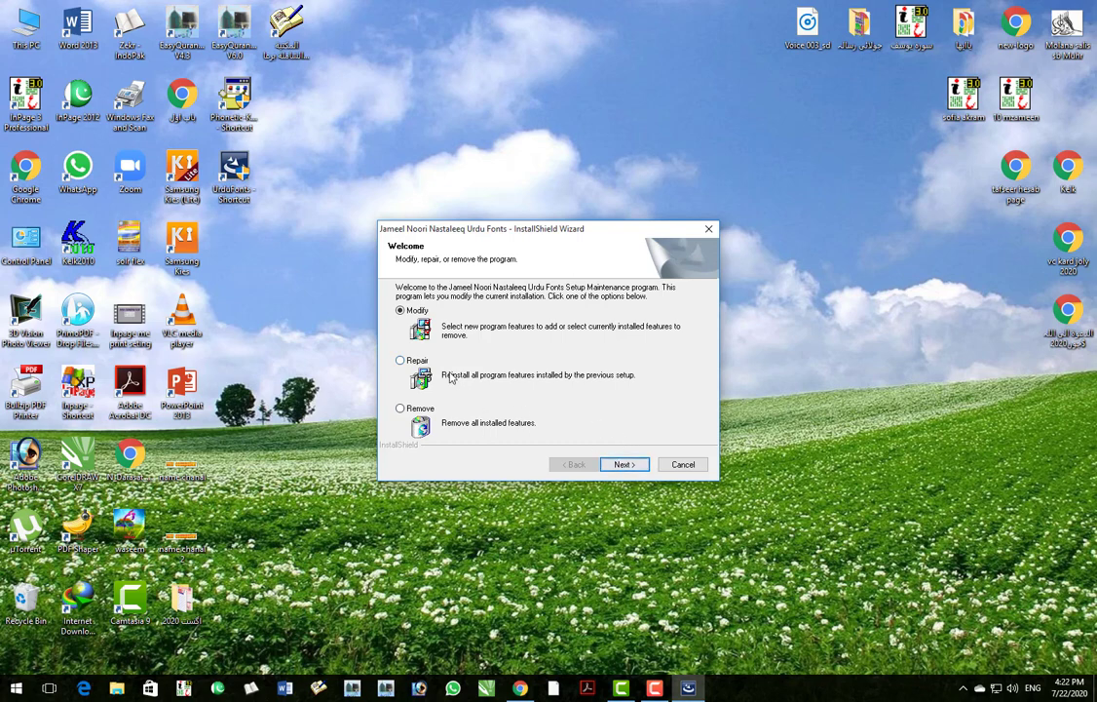
left_click(623, 464)
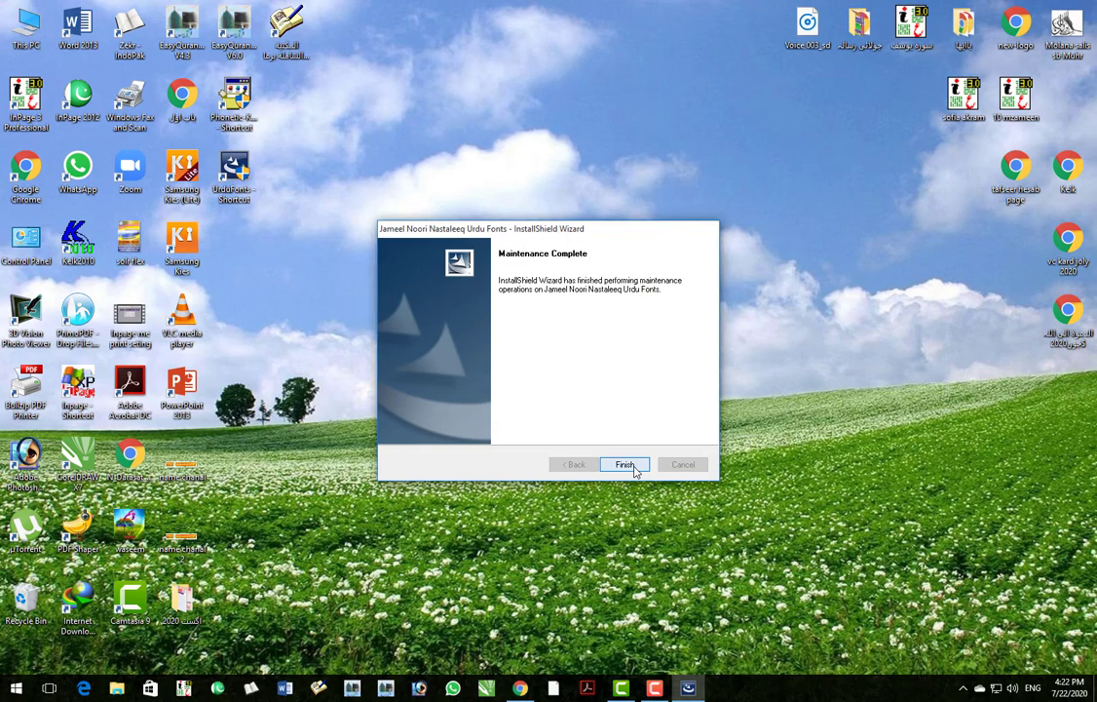
left_click(628, 467)
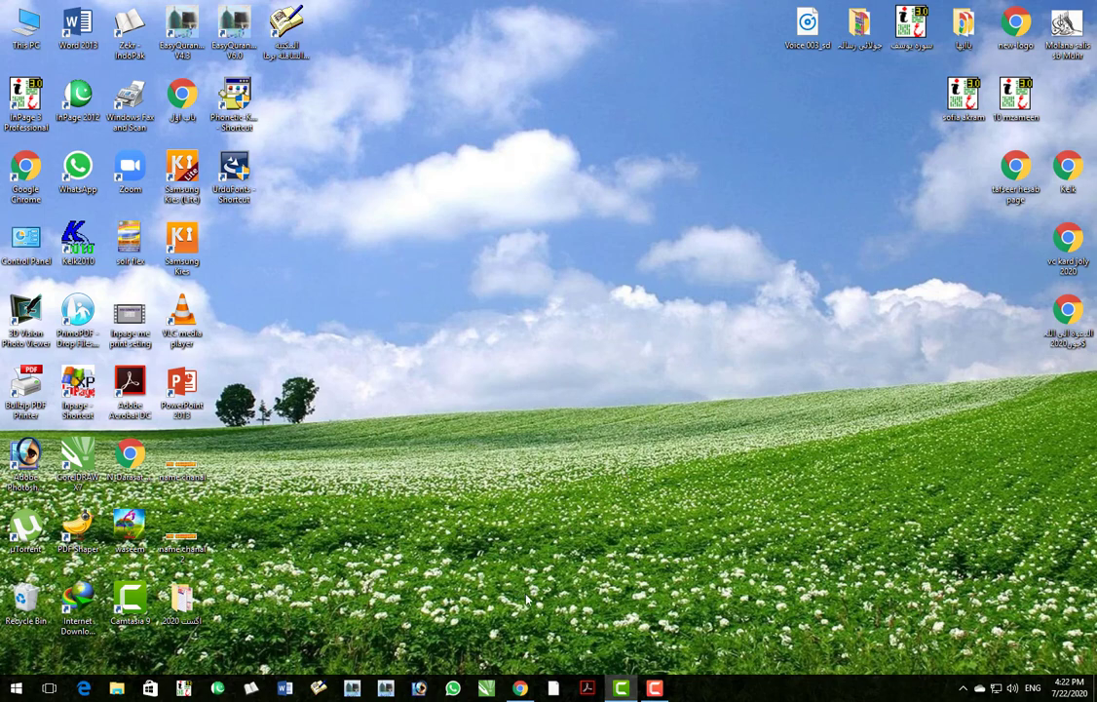
Return to Chrome and open urdu.ca's second step for installing the Urdu Phonetic Keyboard.
left_click(522, 688)
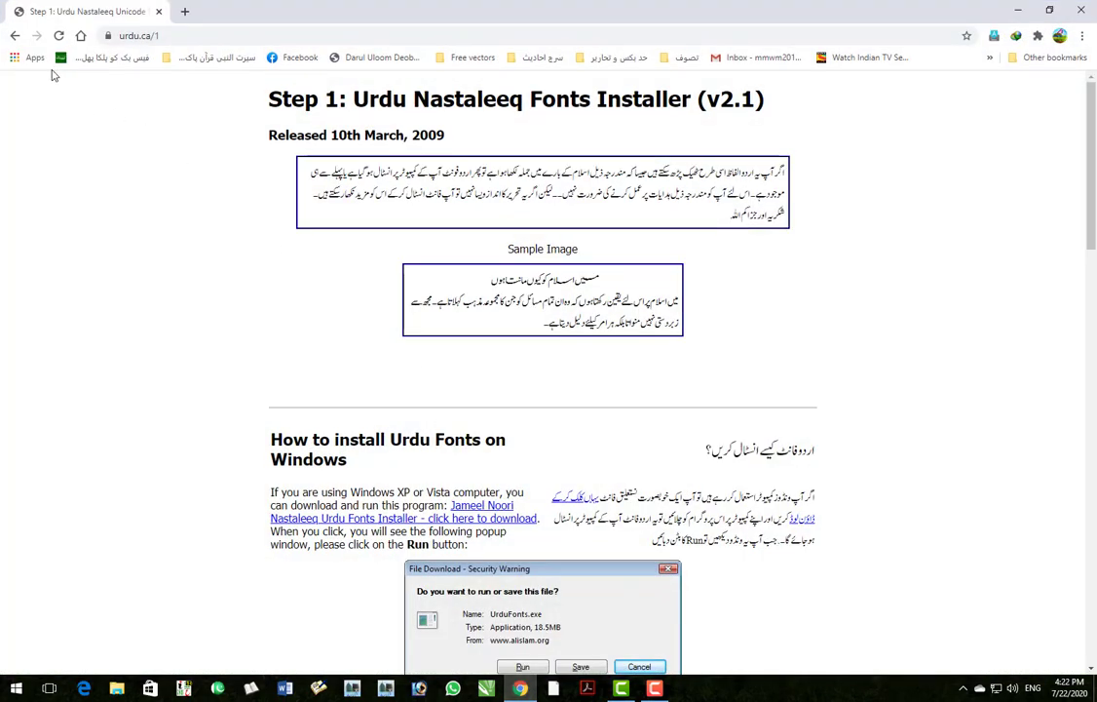
left_click(14, 35)
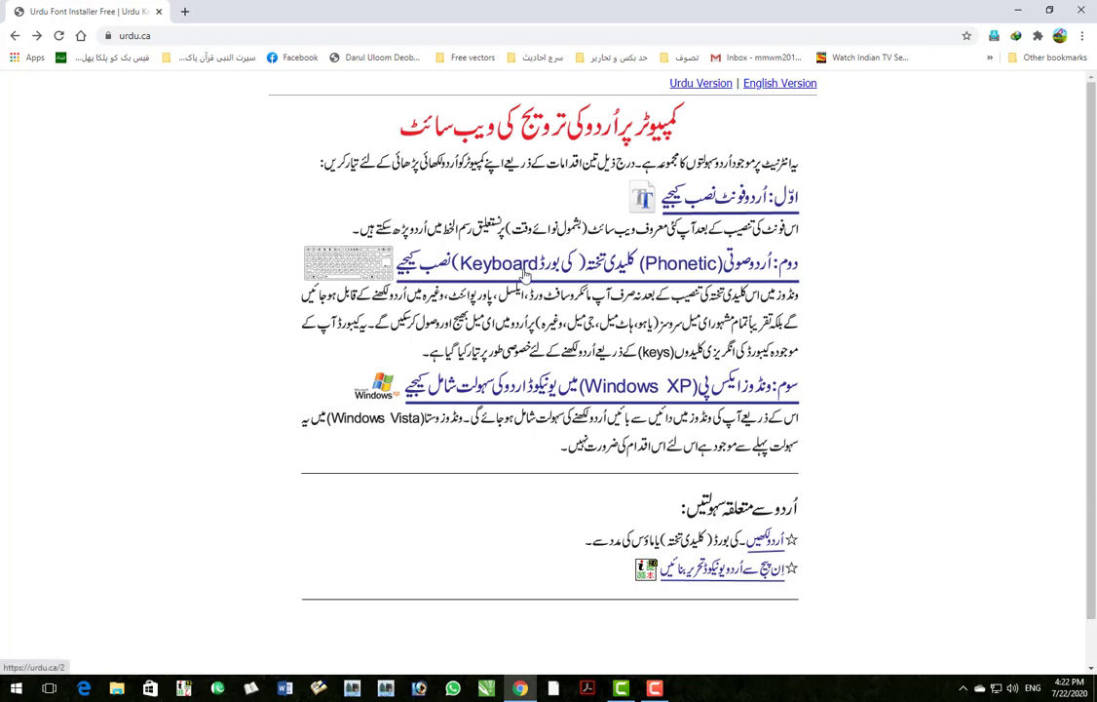
left_click(523, 274)
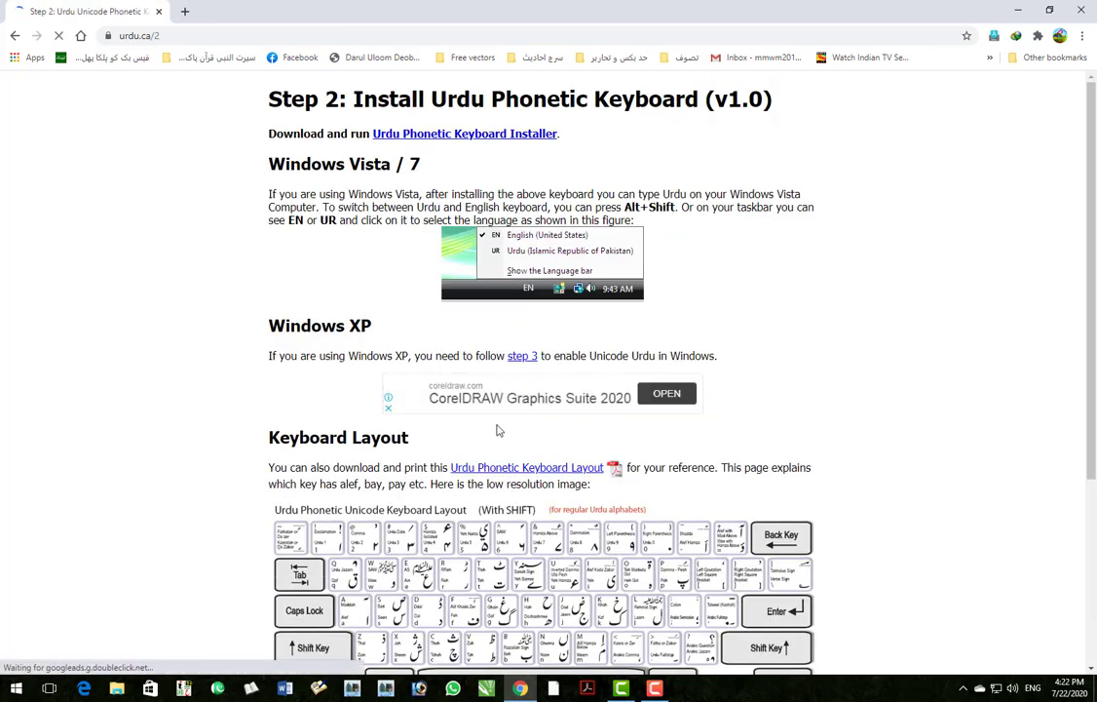
Try to download the Urdu Phonetic Keyboard Installer and dismiss the download manager's message.
scroll(478, 531, "down", 1)
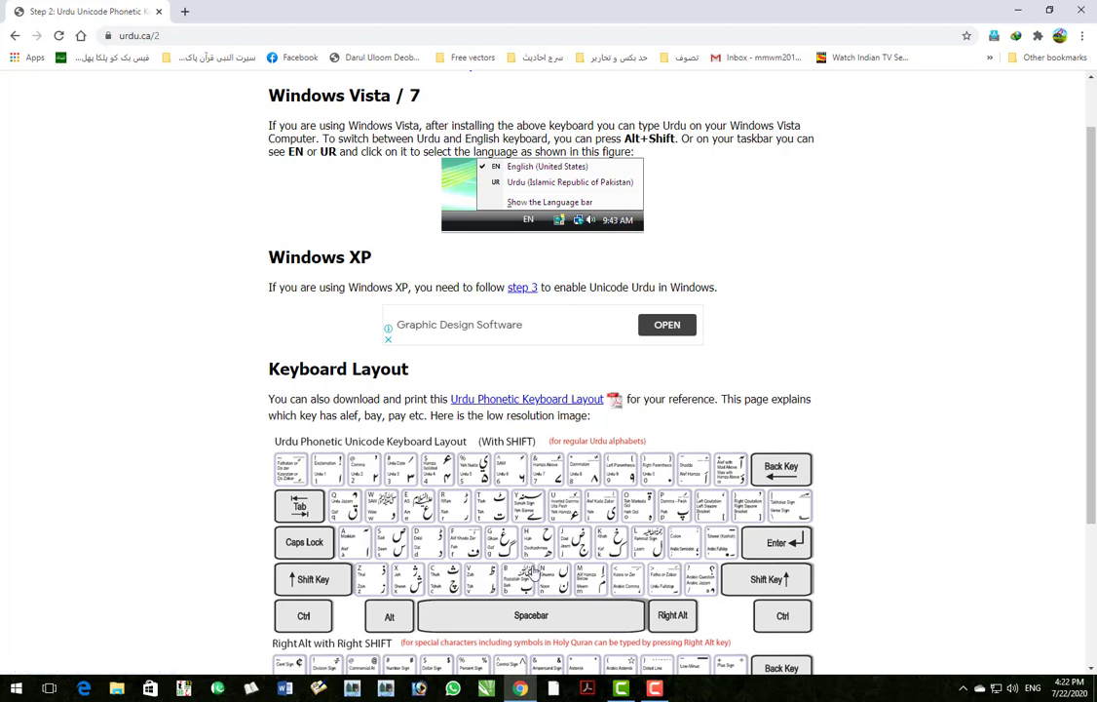
scroll(535, 564, "up", 1)
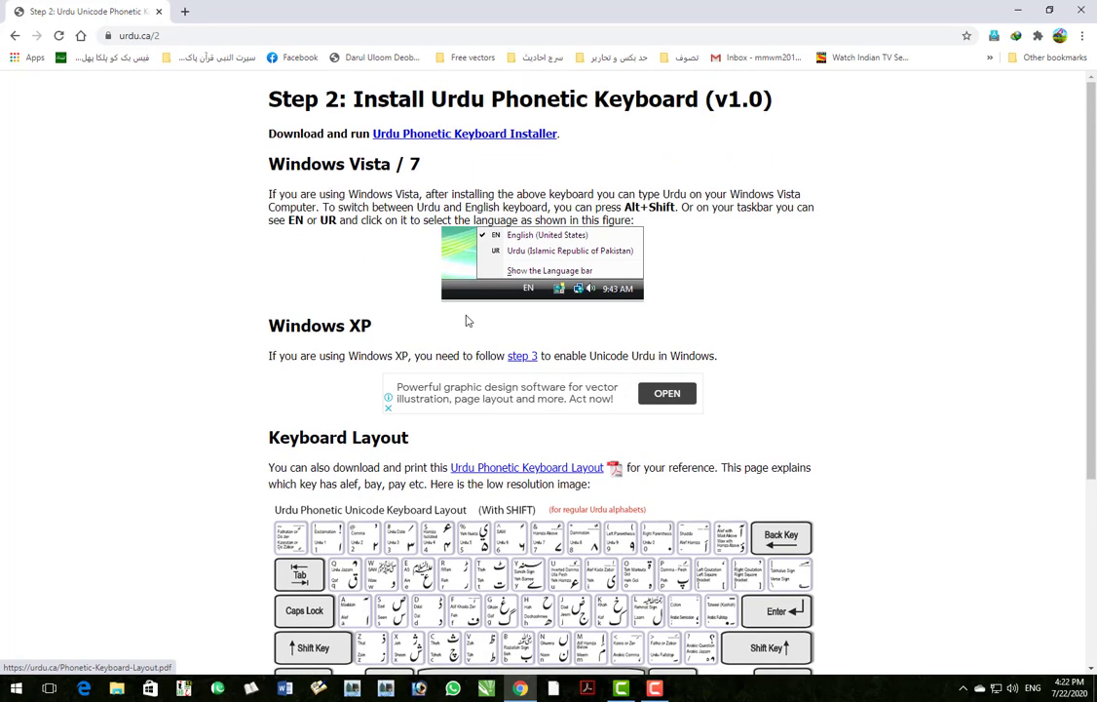
left_click(443, 137)
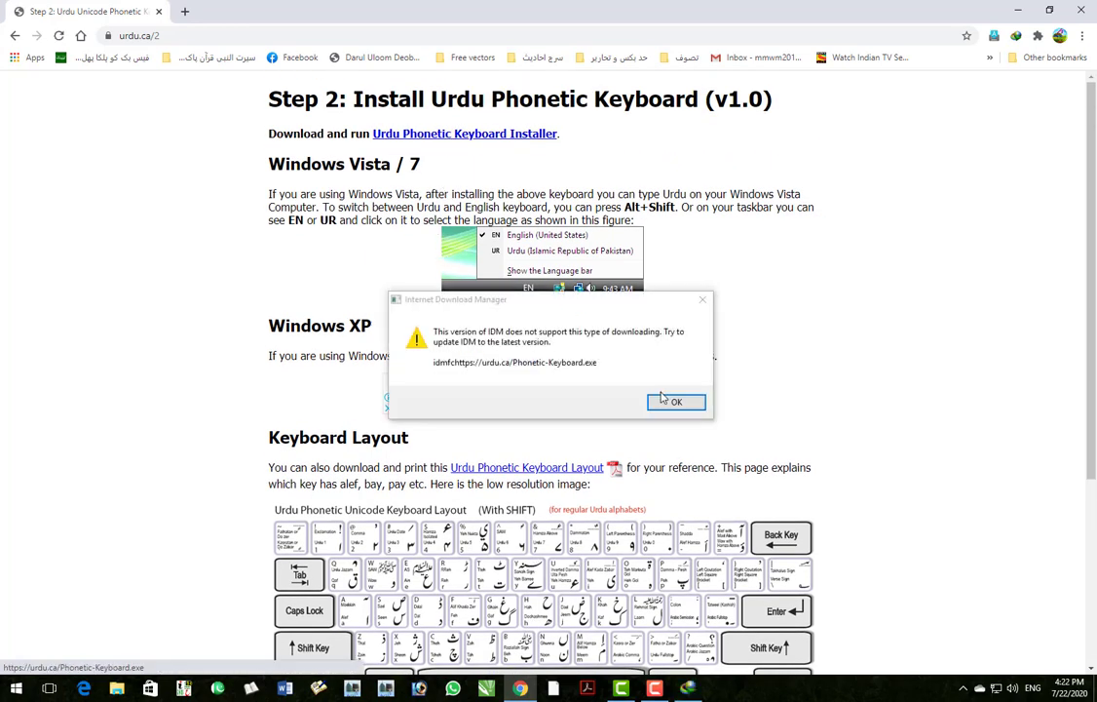
left_click(674, 402)
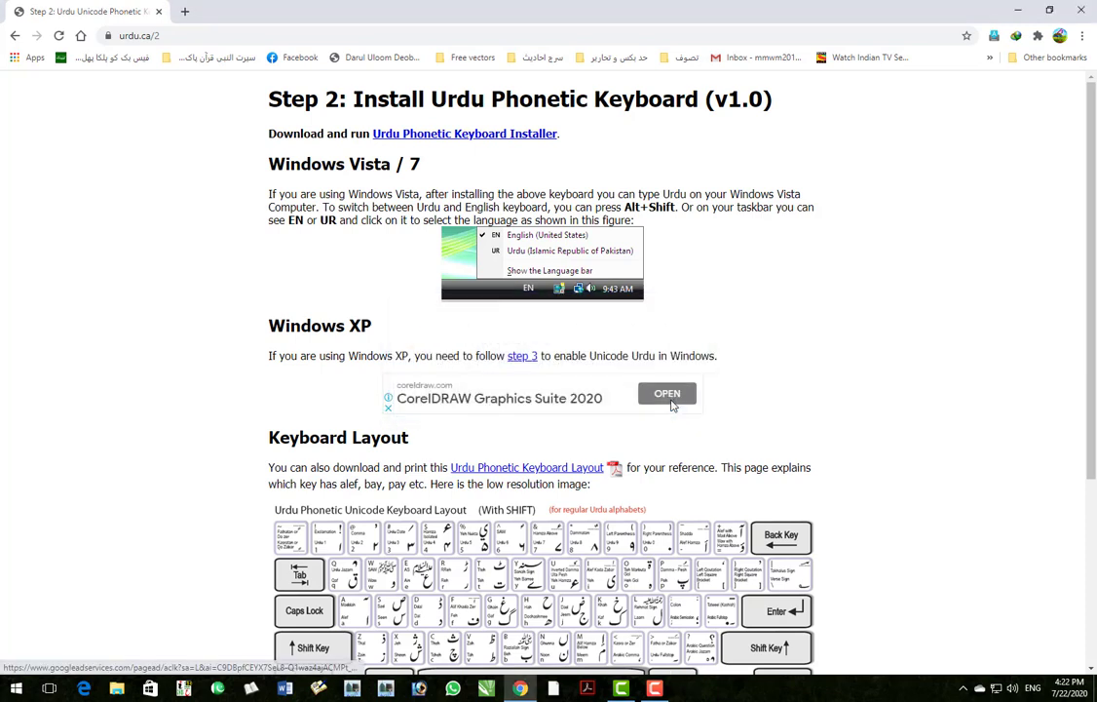
Run the Phonetic Keyboard setup from the desktop with the option to repair the keyboard layout, and close the wizard.
left_click(1020, 11)
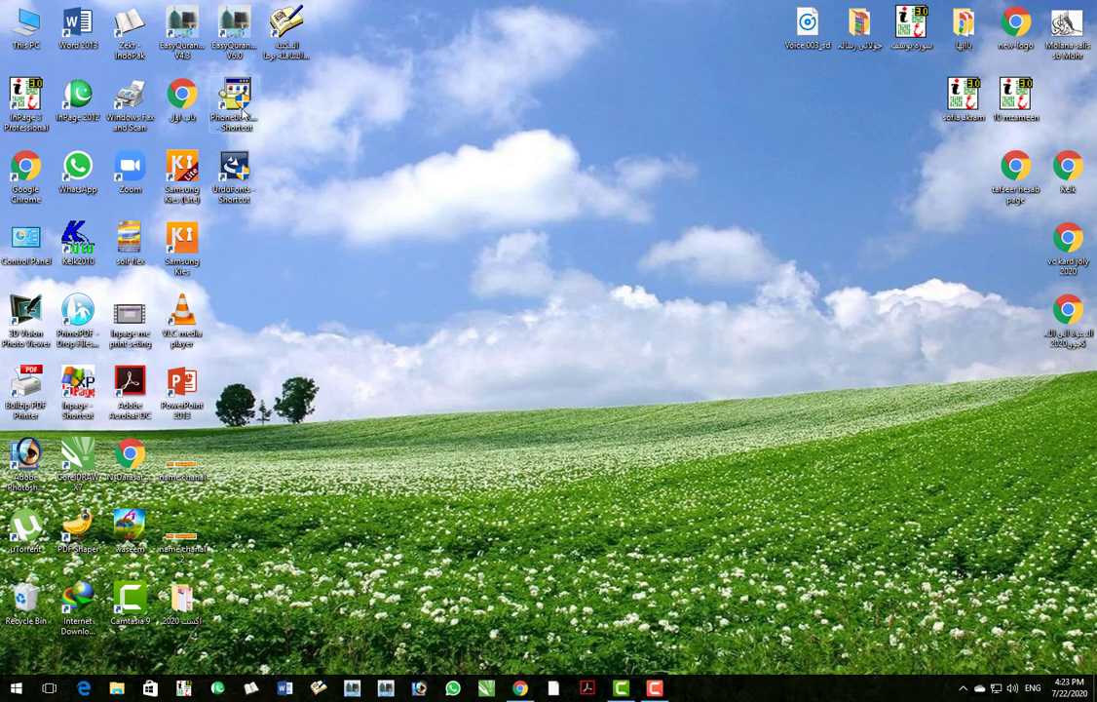
double_click(241, 105)
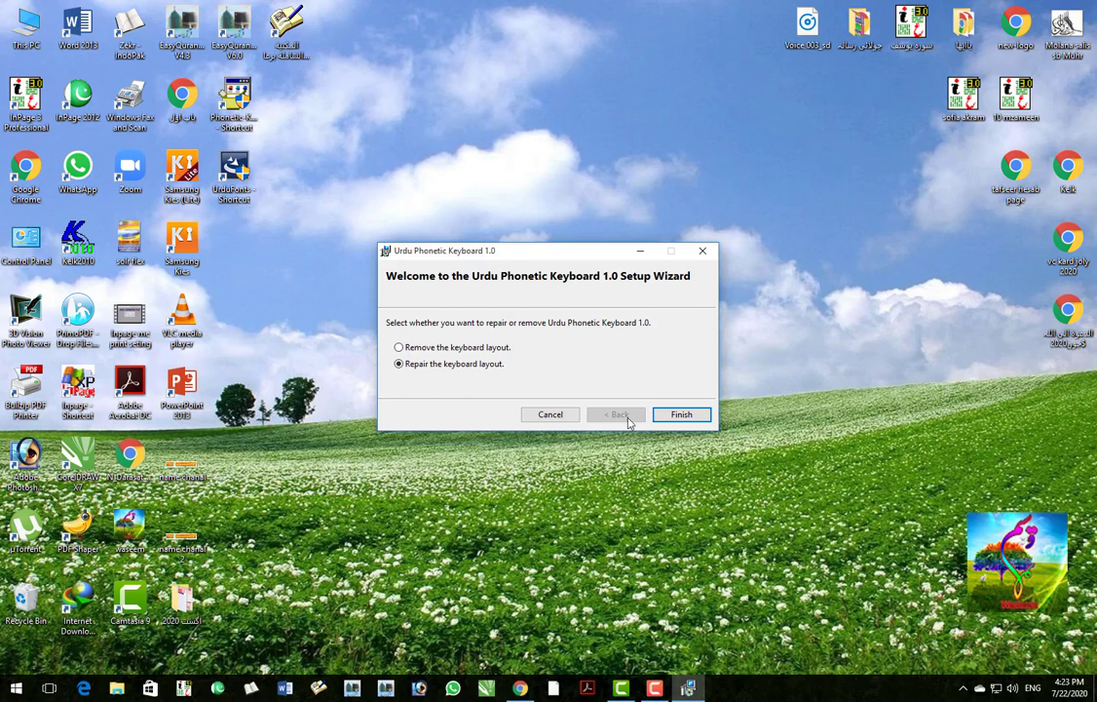
left_click(691, 417)
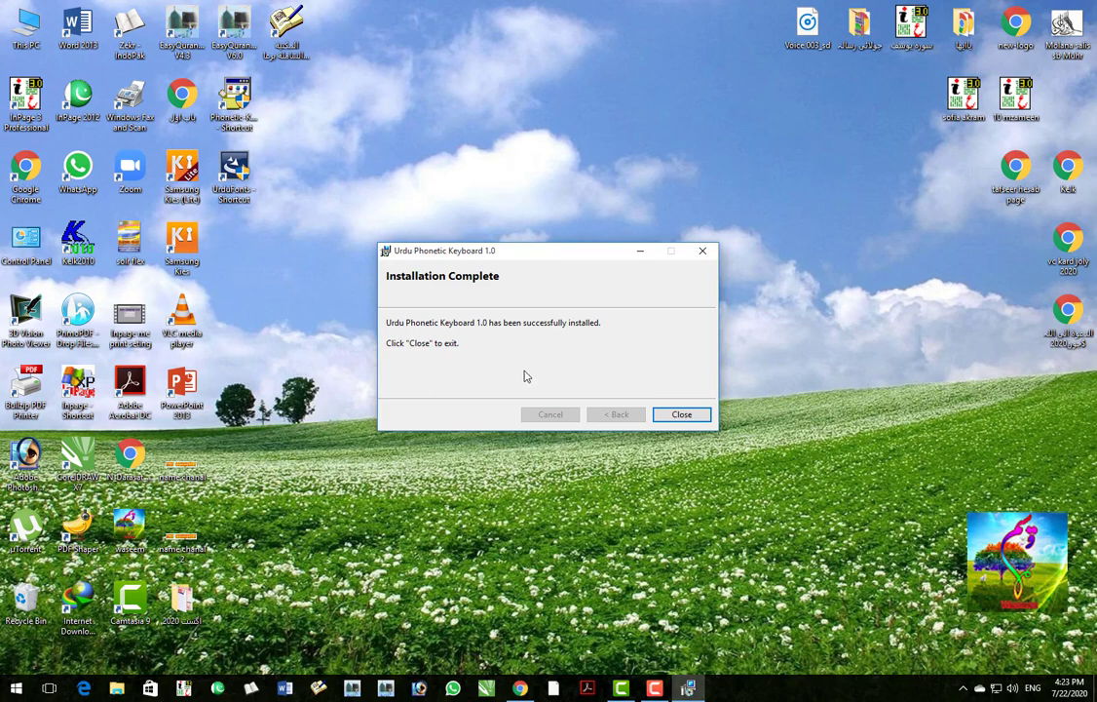
left_click(681, 414)
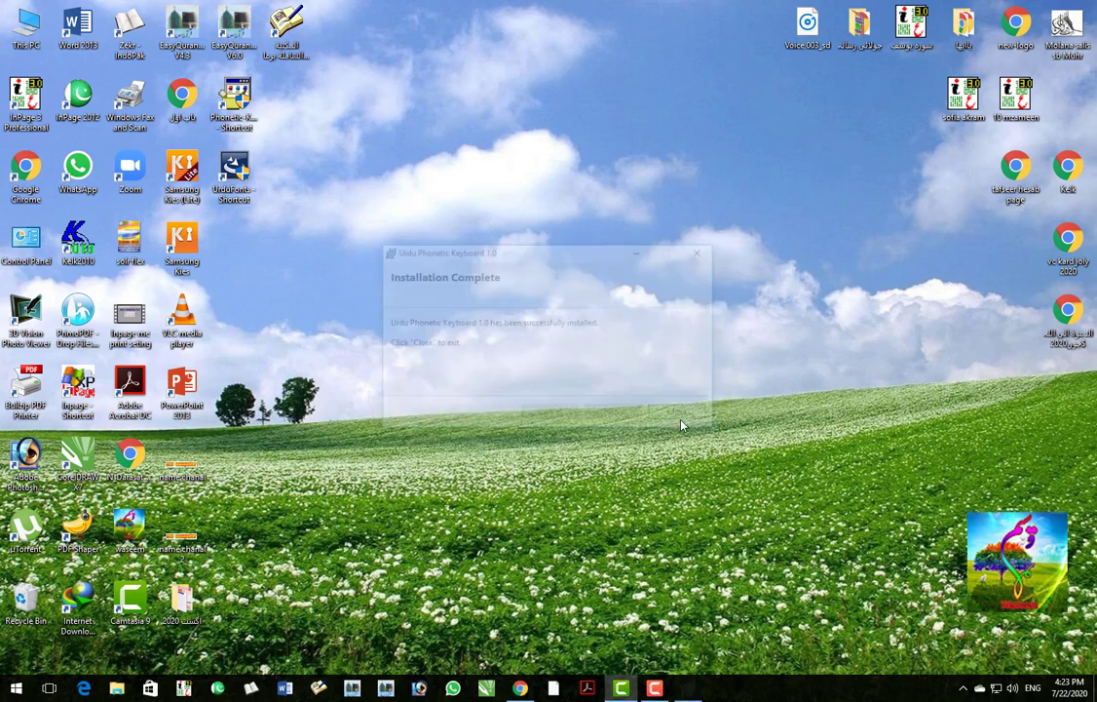
Return to Chrome and change the Windows input language from English to Urdu.
left_click(521, 690)
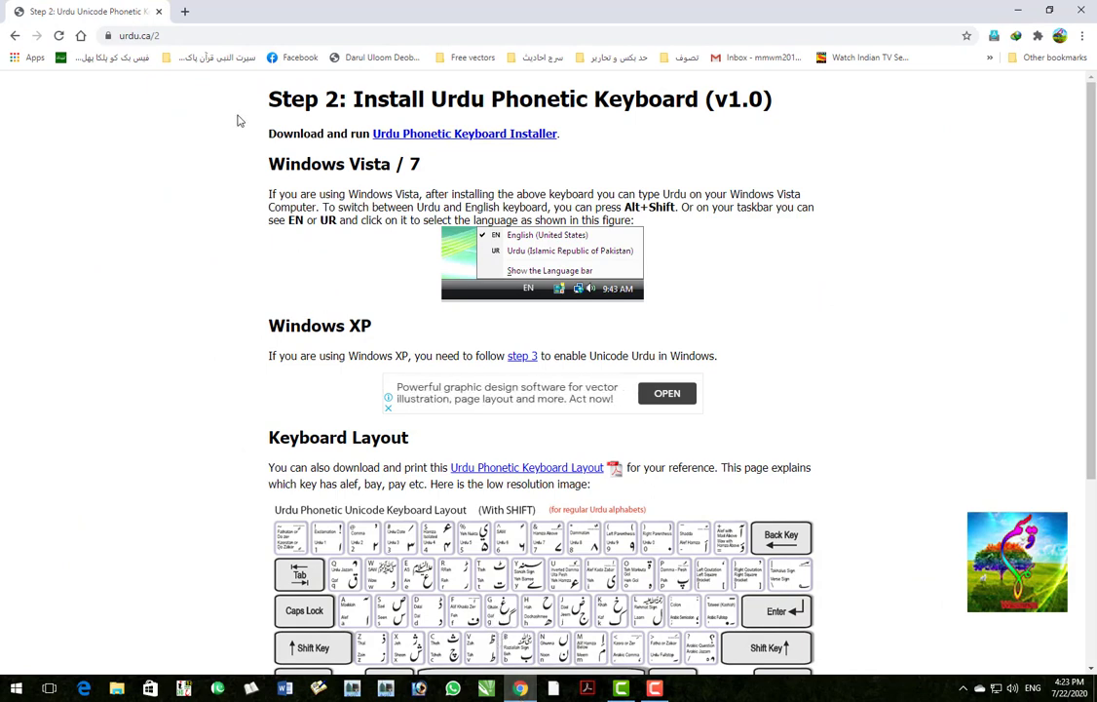
left_click(180, 35)
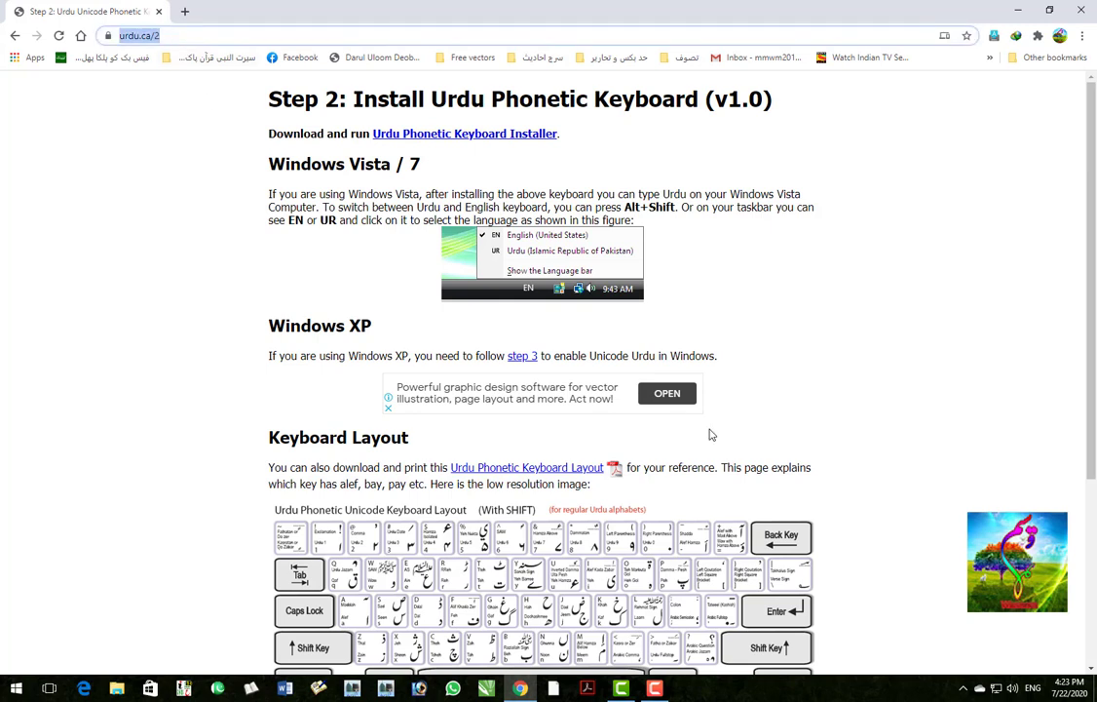
left_click(1032, 690)
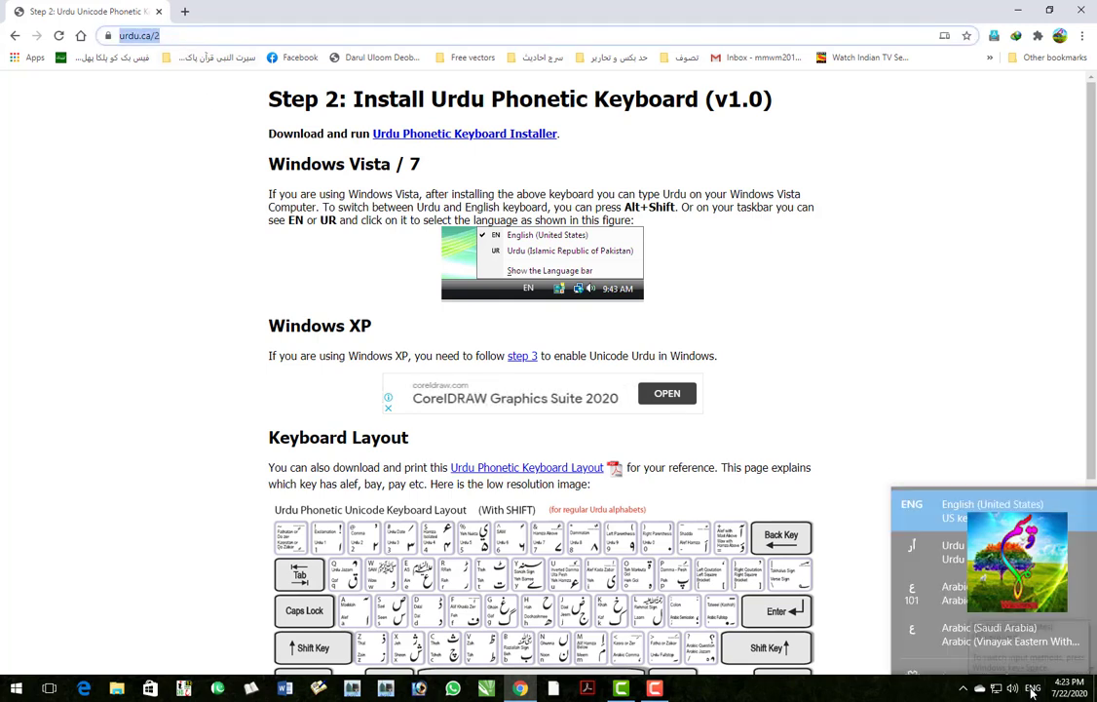
left_click(960, 534)
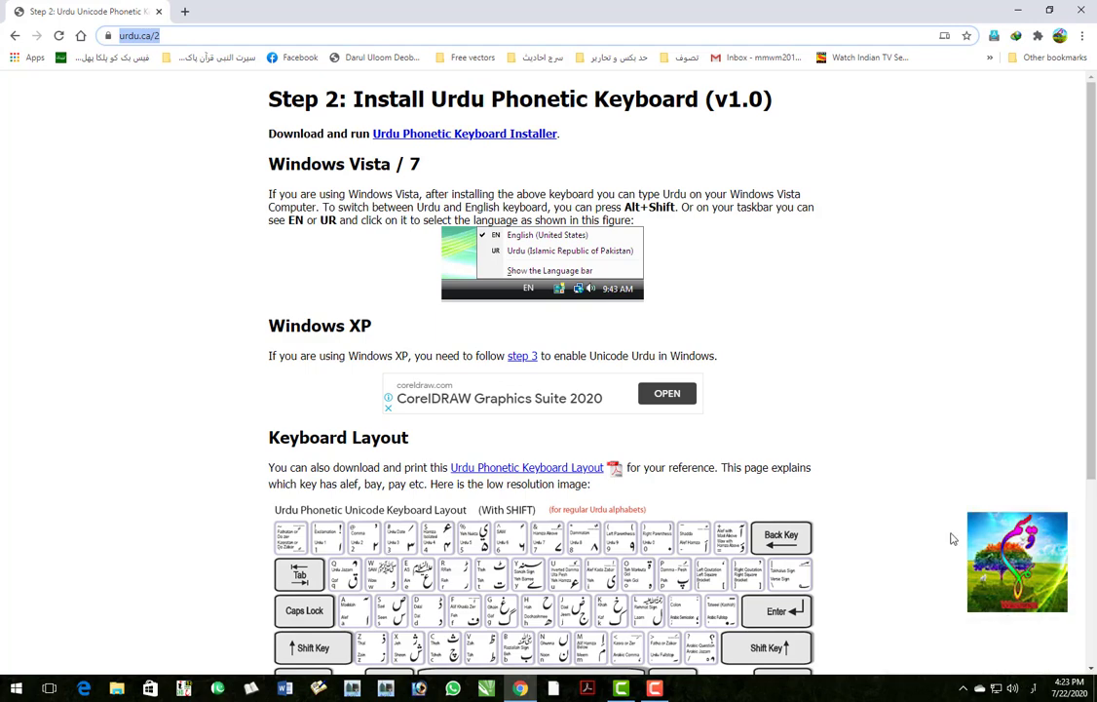
Replace the web address in the address bar with the Urdu test text "اردو.کوم میرا ملک پاکستان ہے".
left_click(220, 35)
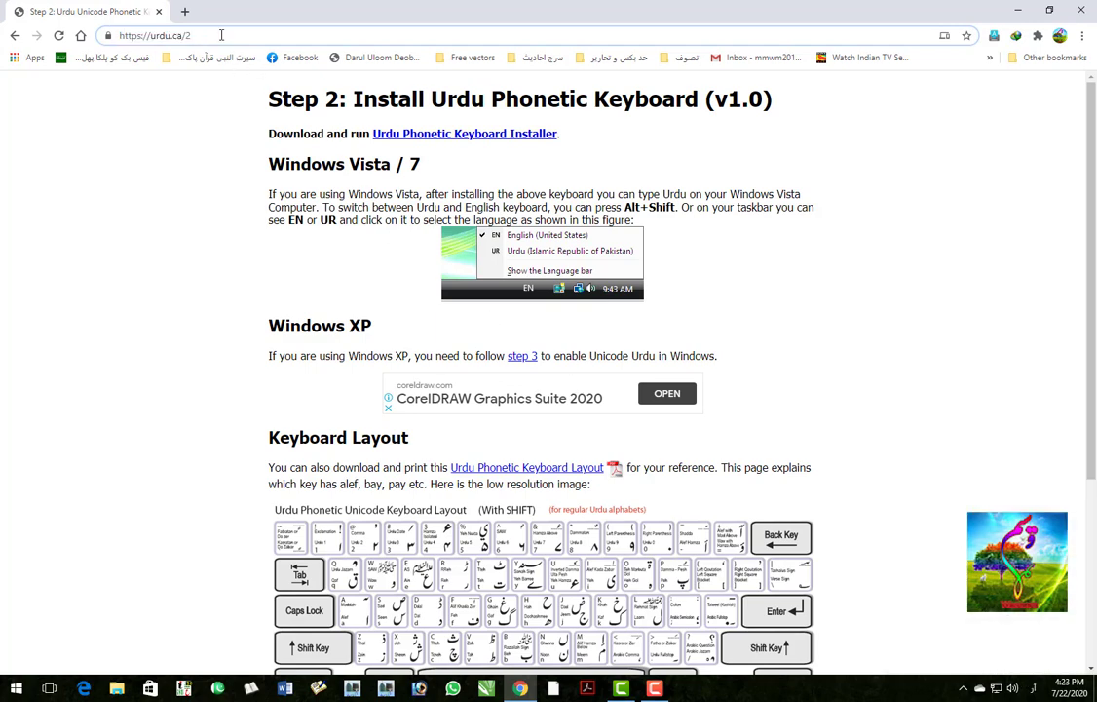
triple_click(221, 35)
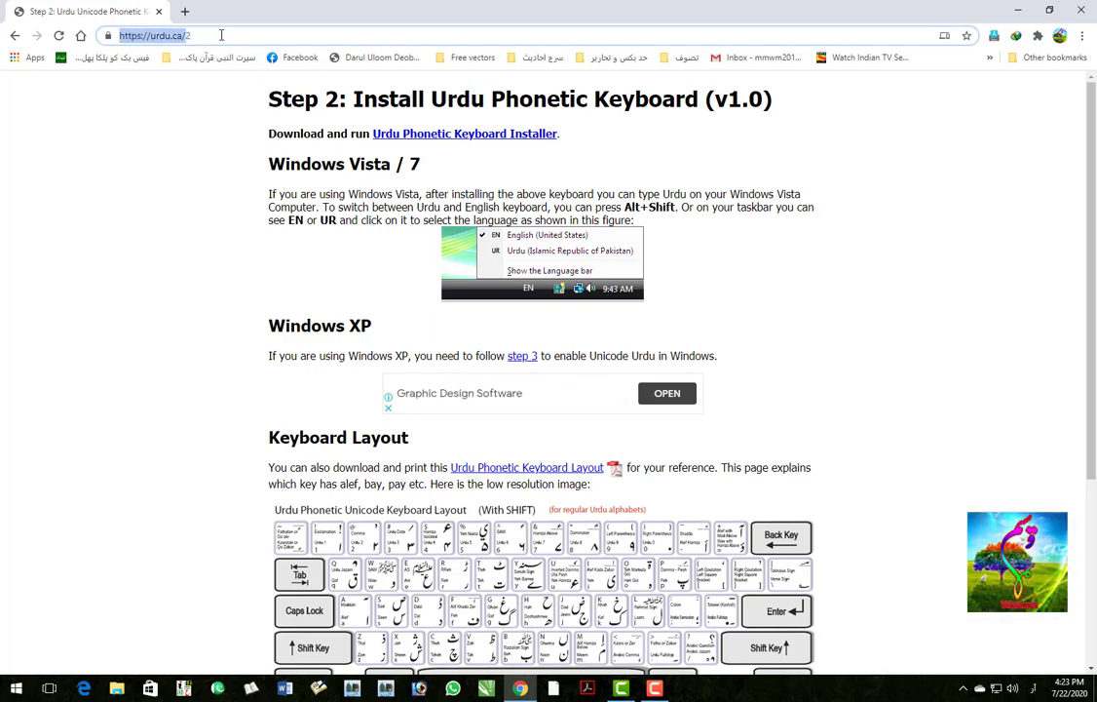
key("BackSpace")
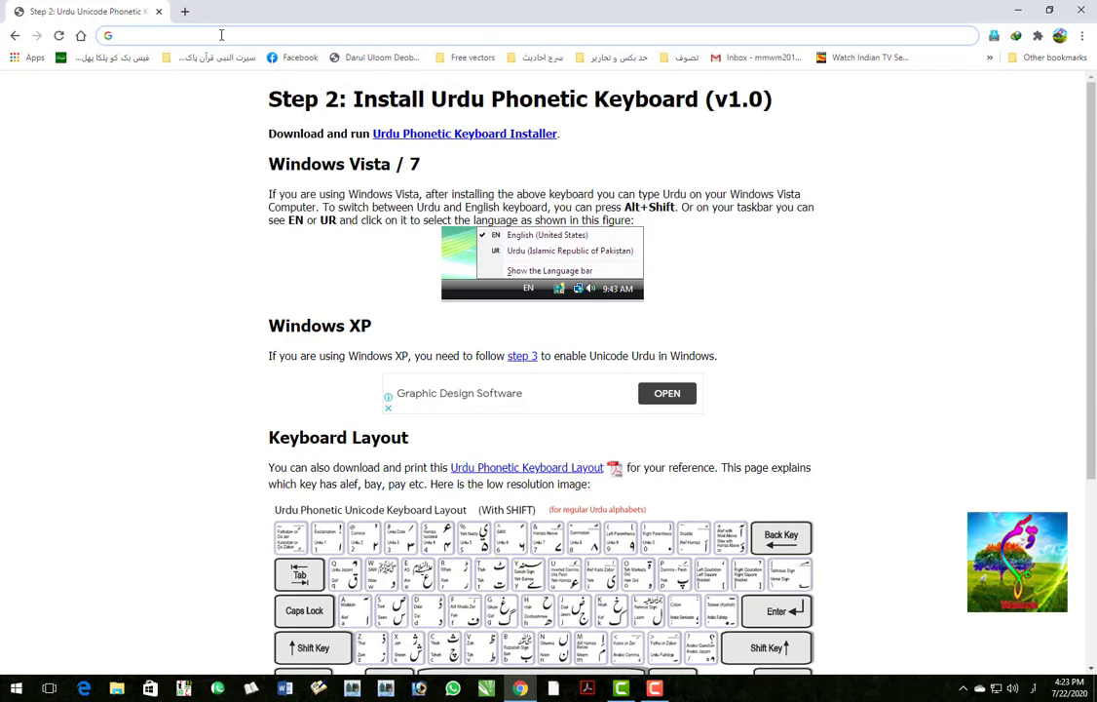
type("اردو")
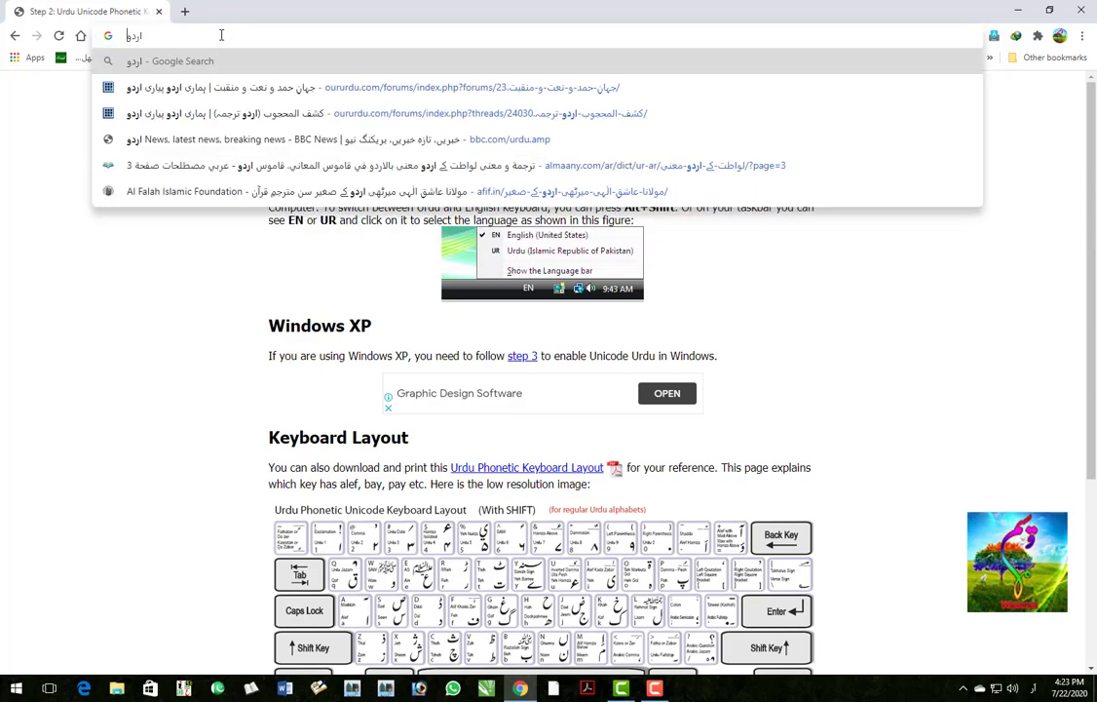
type(".کوم")
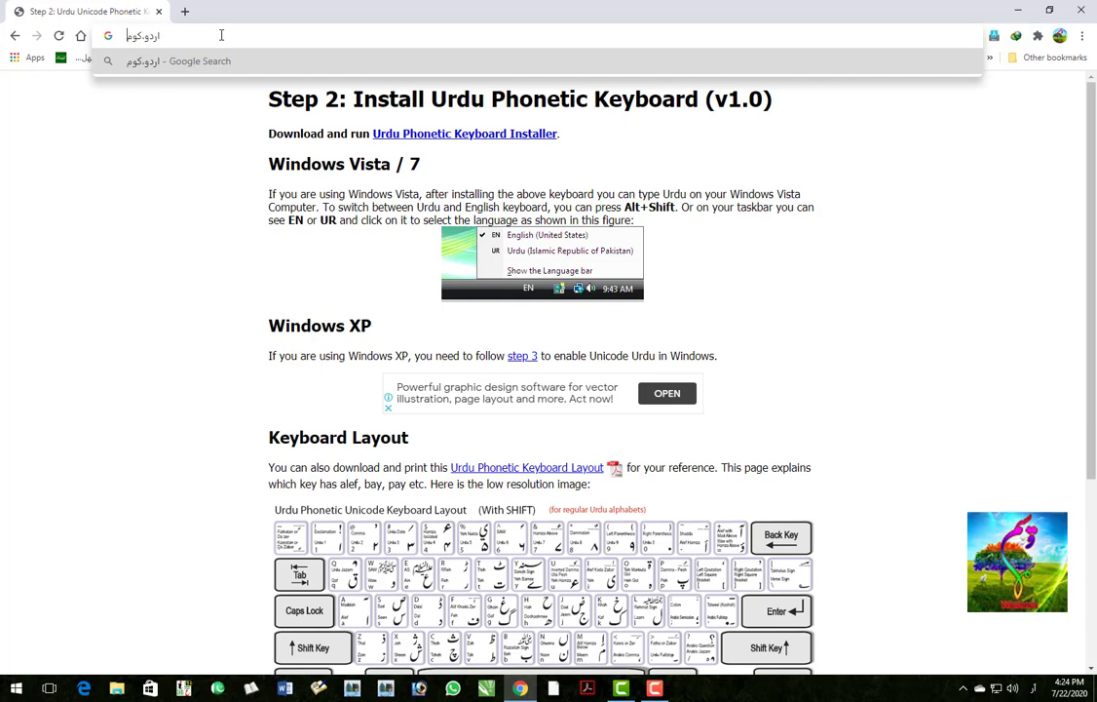
type(" میرا")
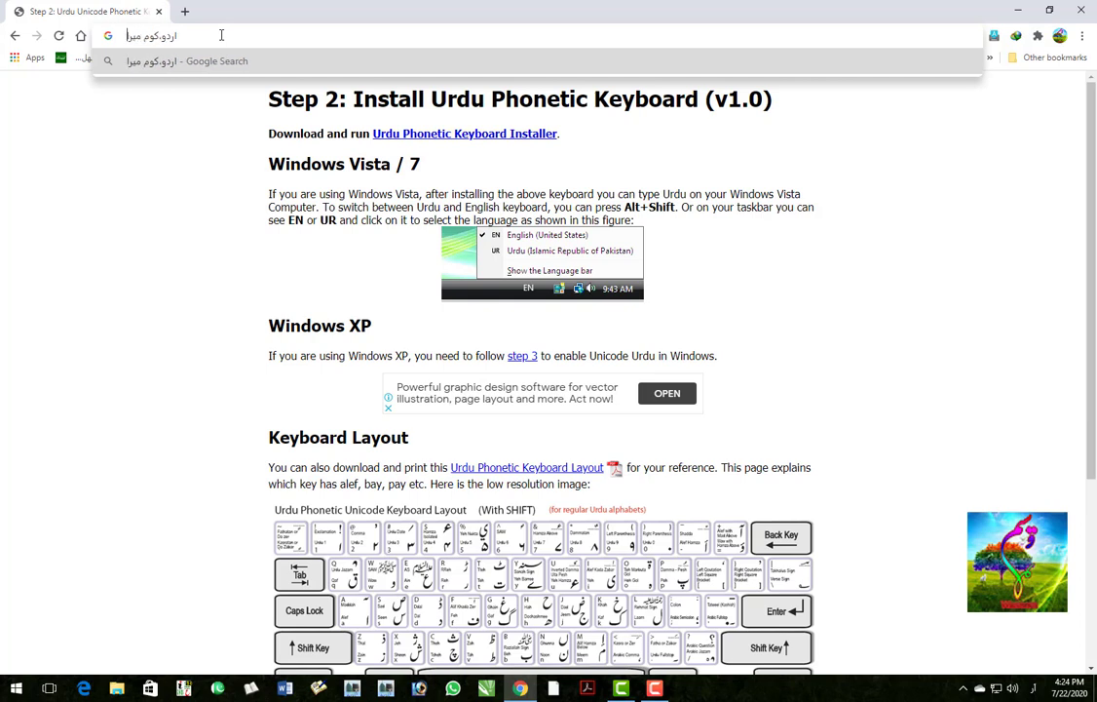
type(" ملک پاکس")
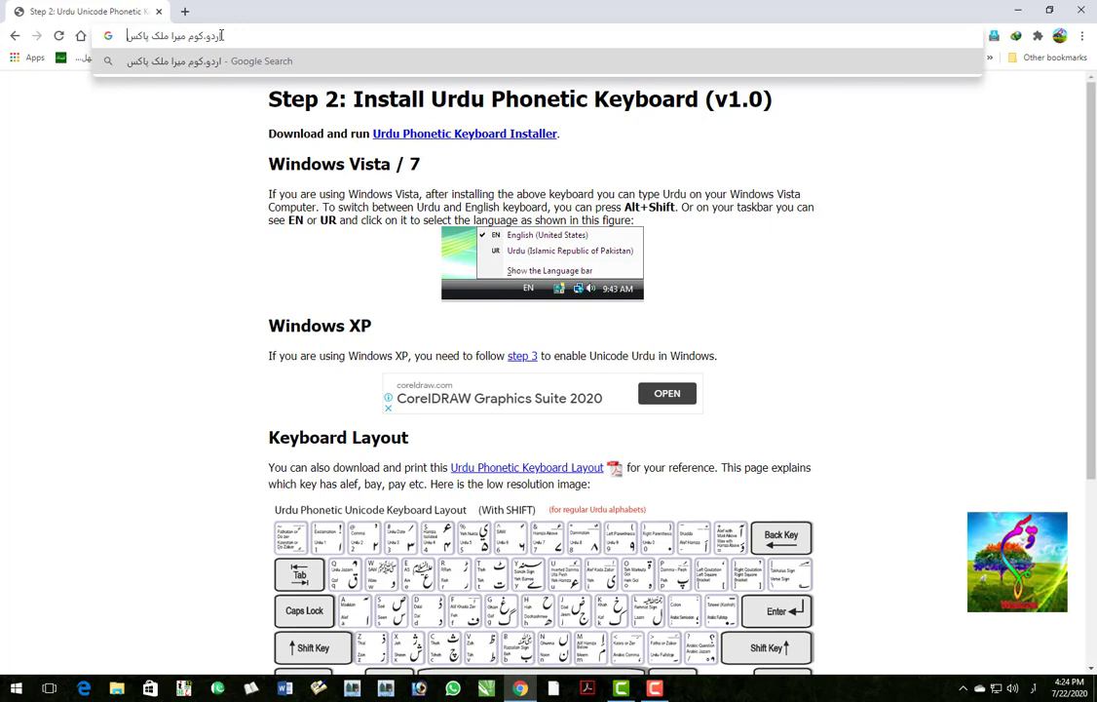
type("تان ہے")
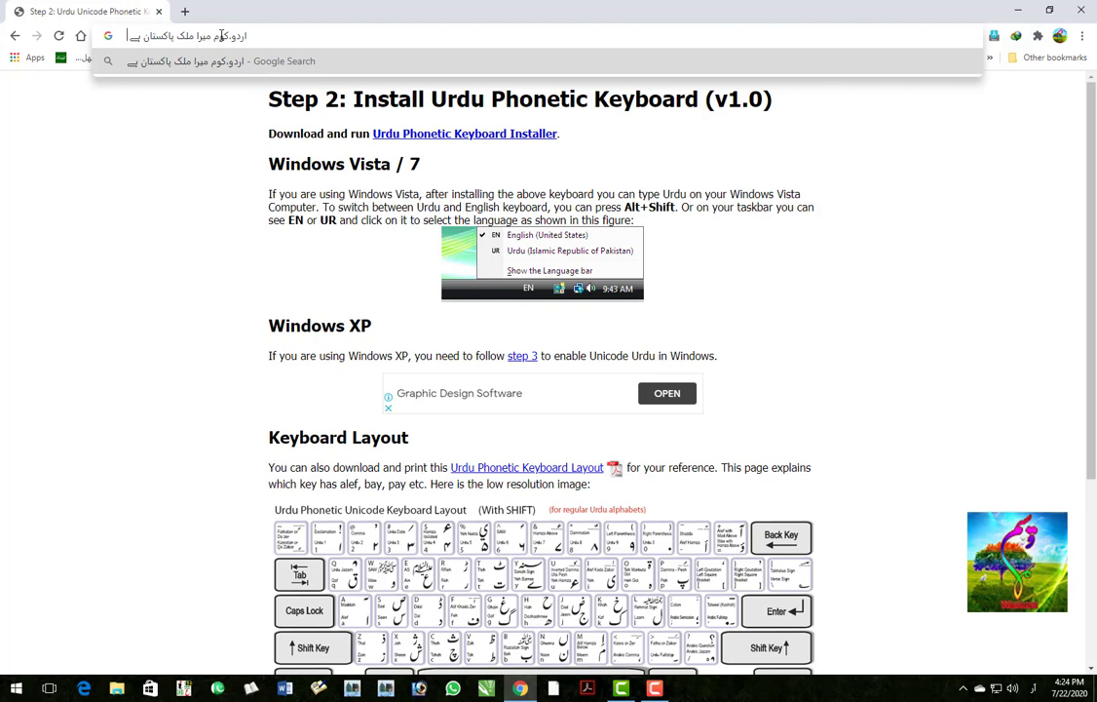
Switch to Word.
key("alt+Tab")
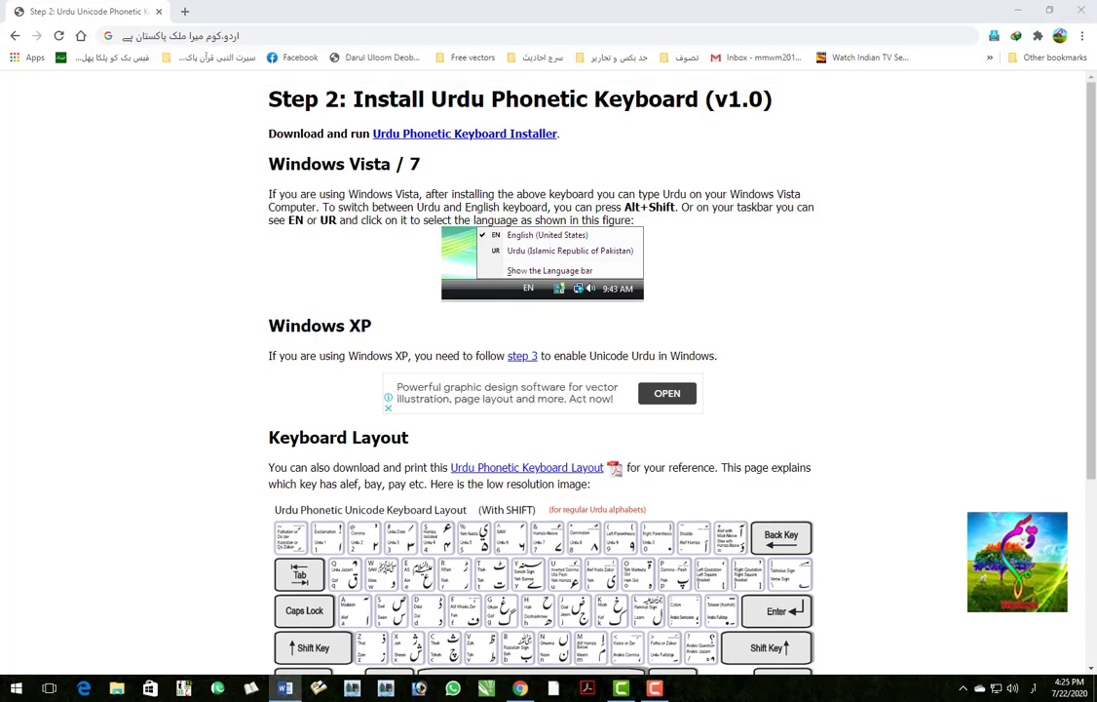